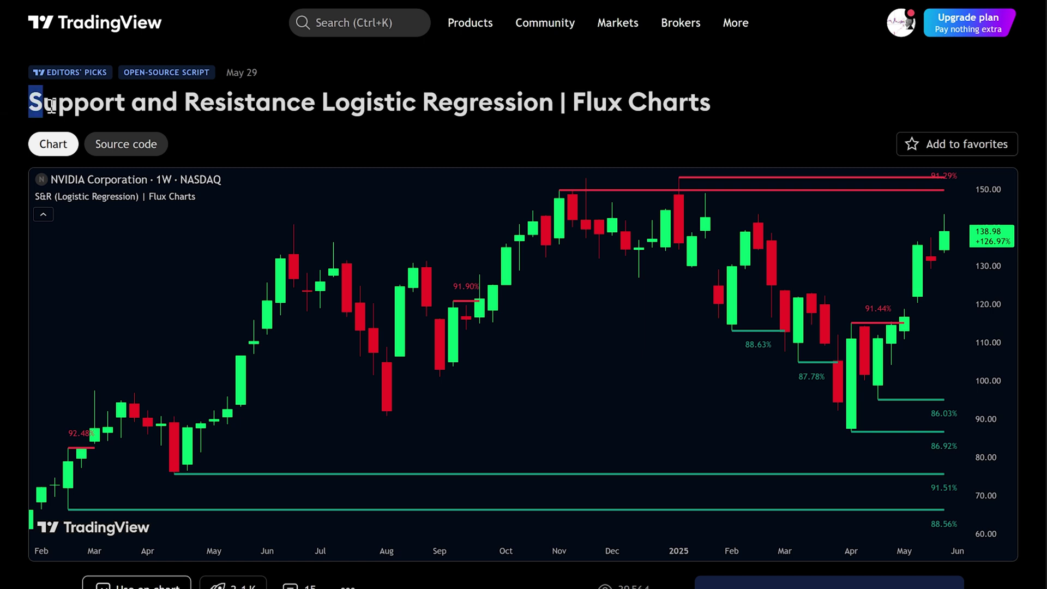
Highlight the indicator's full title, then zoom the NVIDIA preview chart into the October–June bars.
left_click_drag(50, 106, 545, 98)
left_click_drag(655, 98, 766, 112)
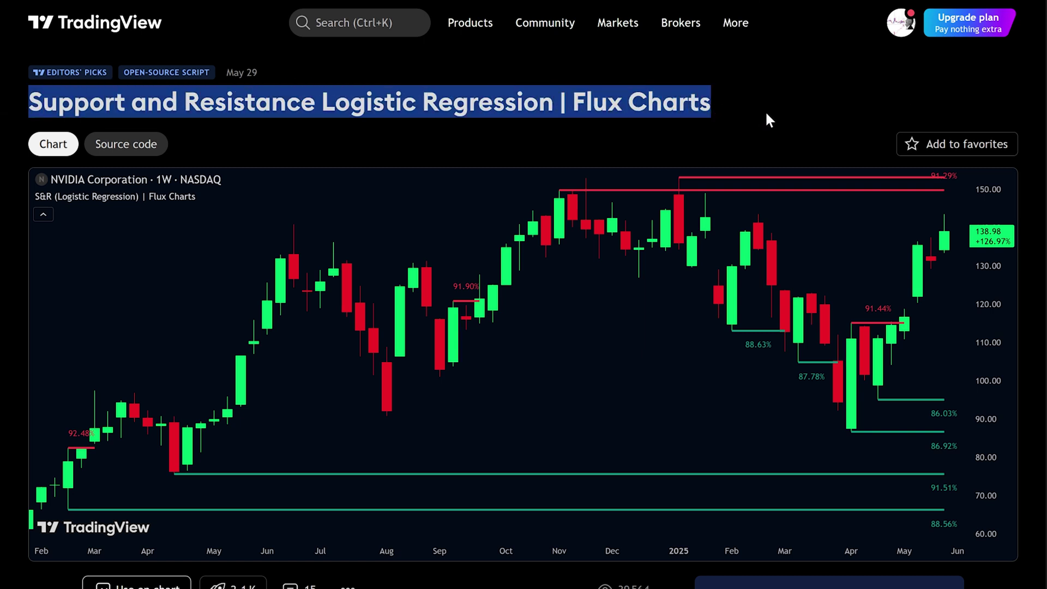
scroll(338, 375, "left", 2)
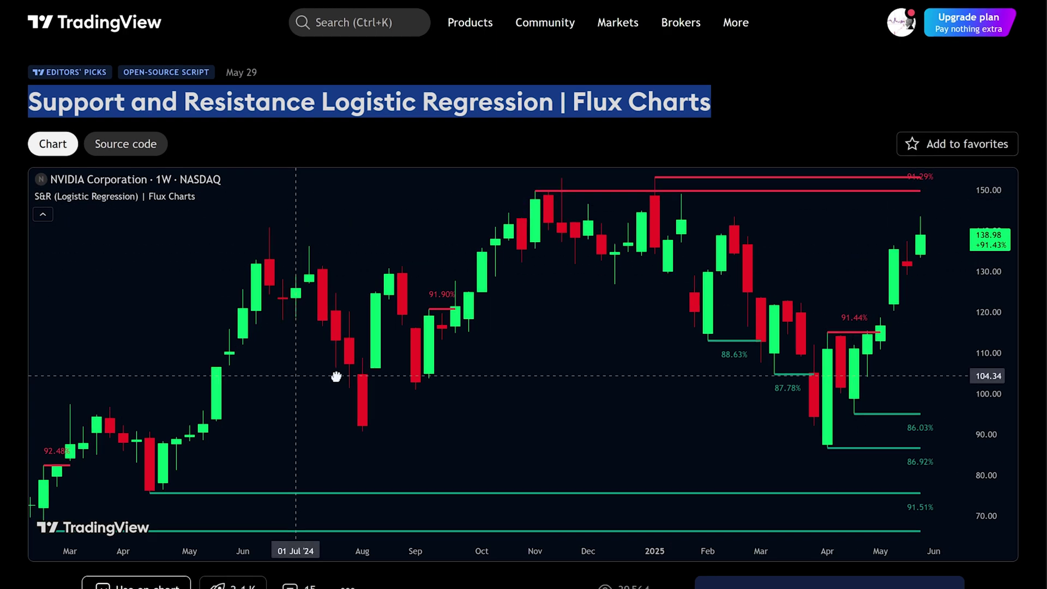
scroll(273, 334, "left", 2)
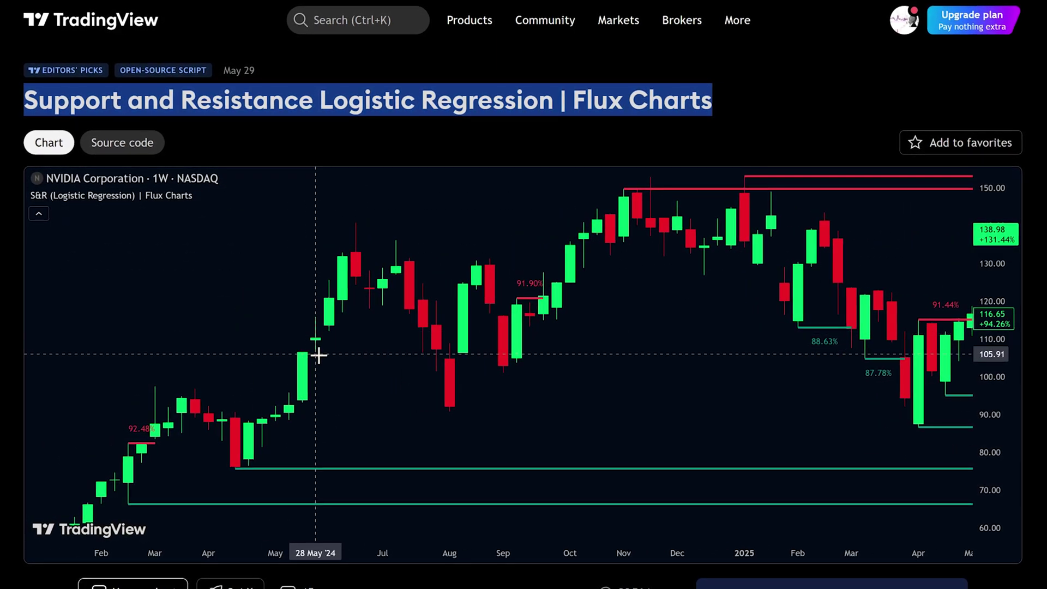
left_click_drag(502, 559, 412, 557)
left_click_drag(604, 403, 421, 405)
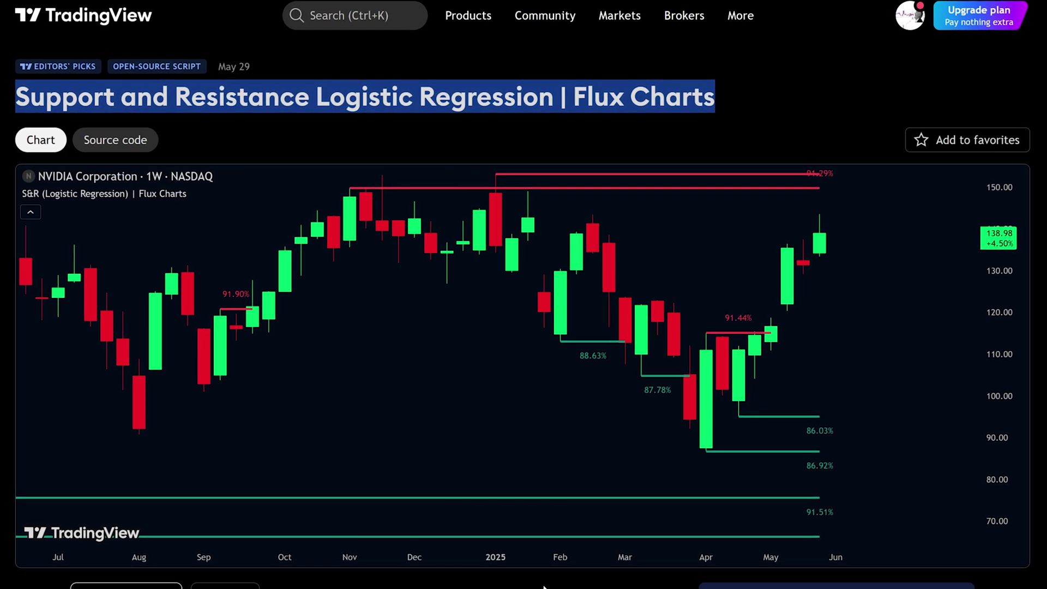
left_click_drag(562, 556, 469, 551)
left_click_drag(381, 377, 608, 403)
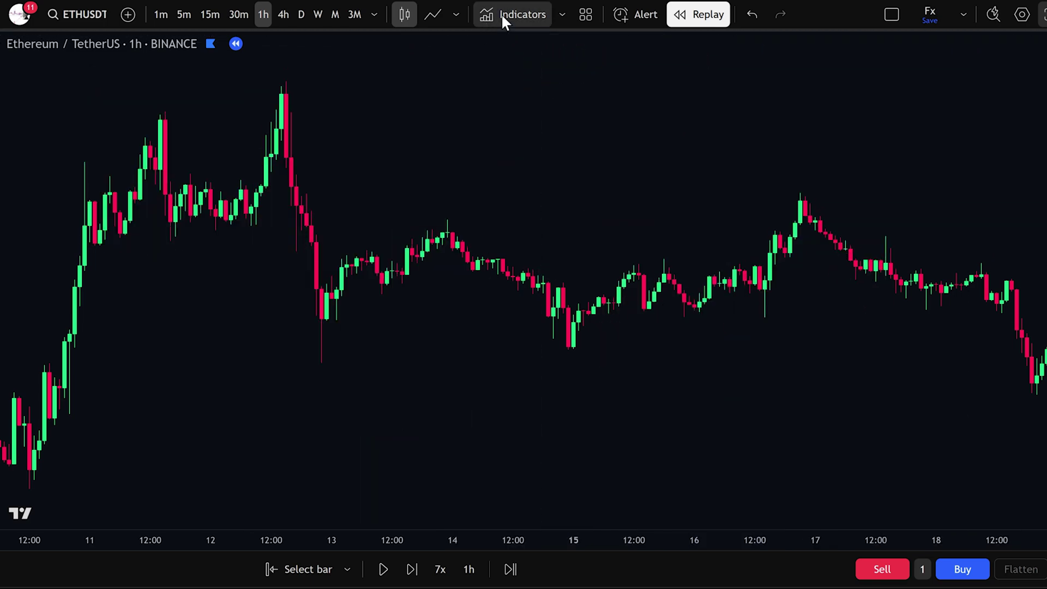
Bring up the Indicators, metrics and strategies list over the ETHUSDT 1h chart.
left_click(502, 15)
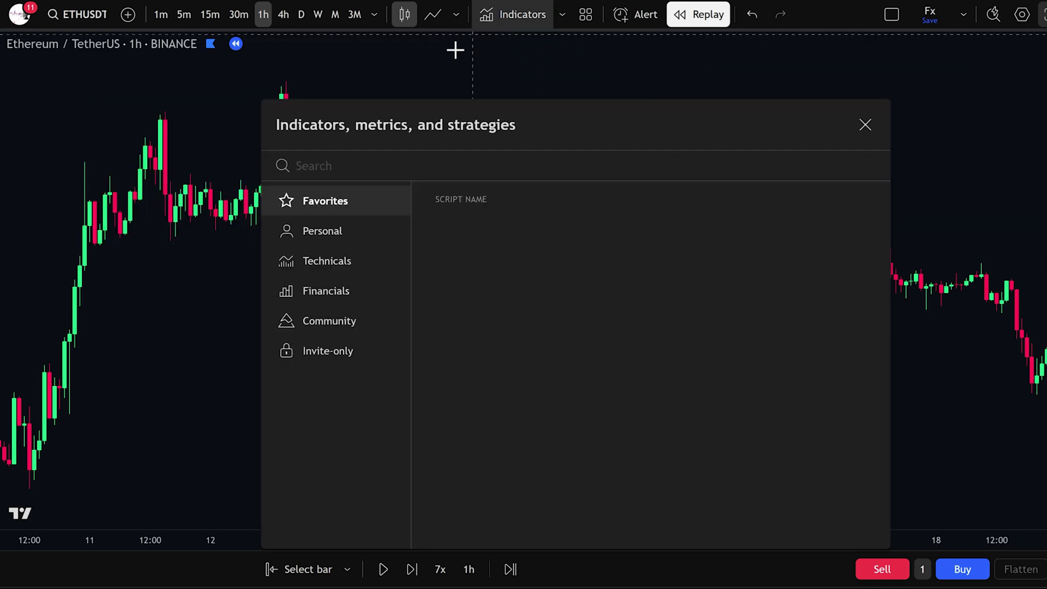
Search 'Support and resistance logistic regression' and add the Flux Charts script to the chart.
type("Suppo")
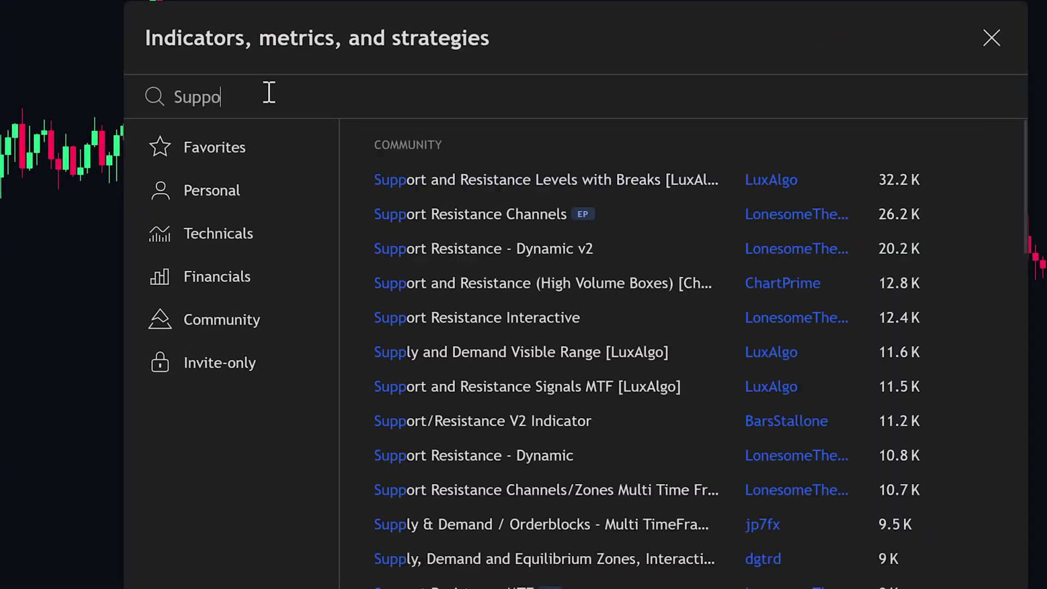
type("rt and resistance")
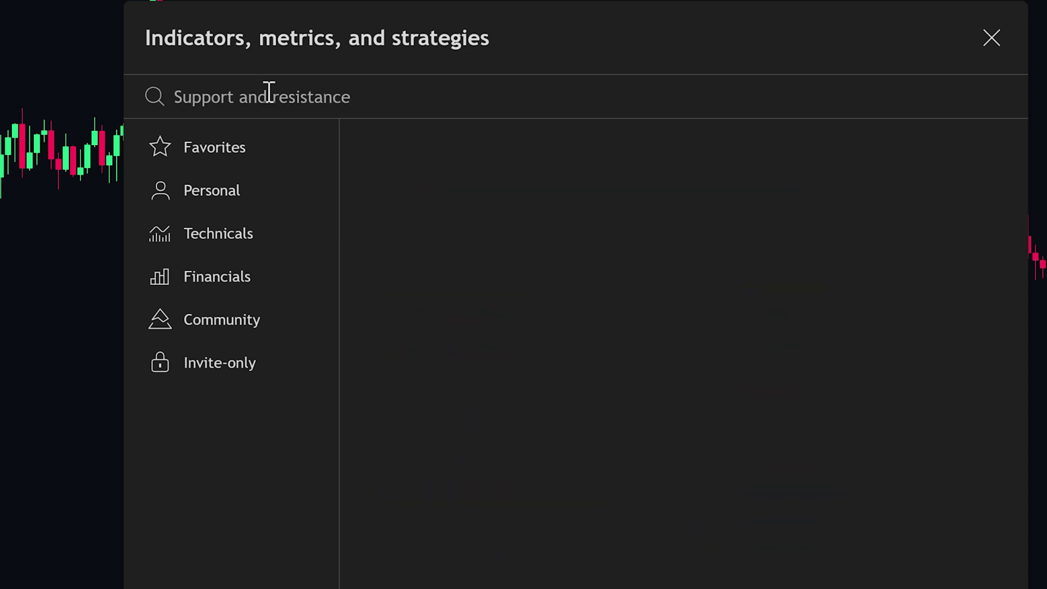
type(" logistic regression")
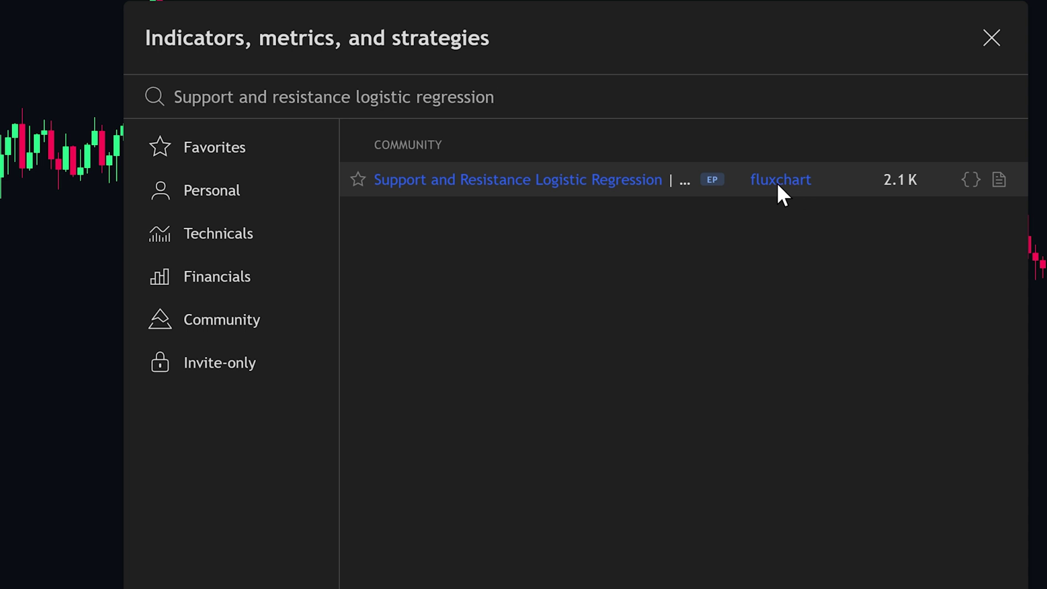
left_click(555, 181)
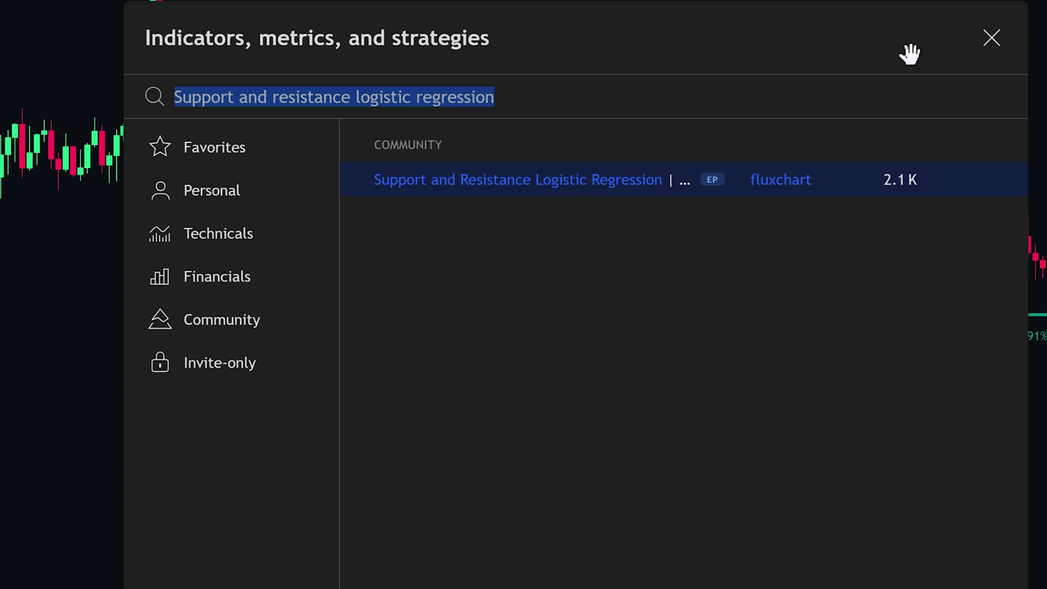
left_click(993, 39)
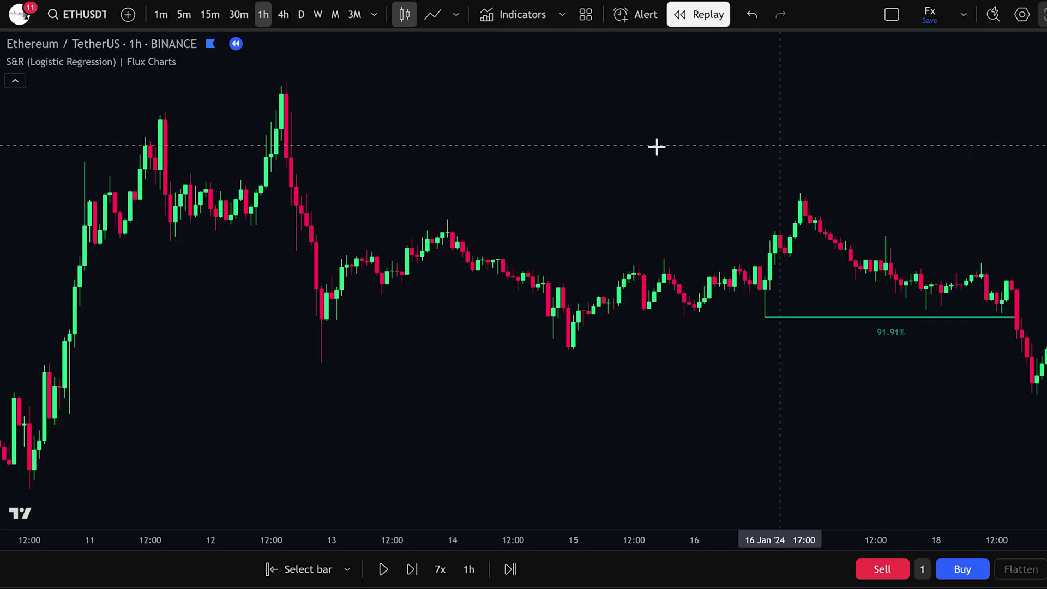
left_click(145, 34)
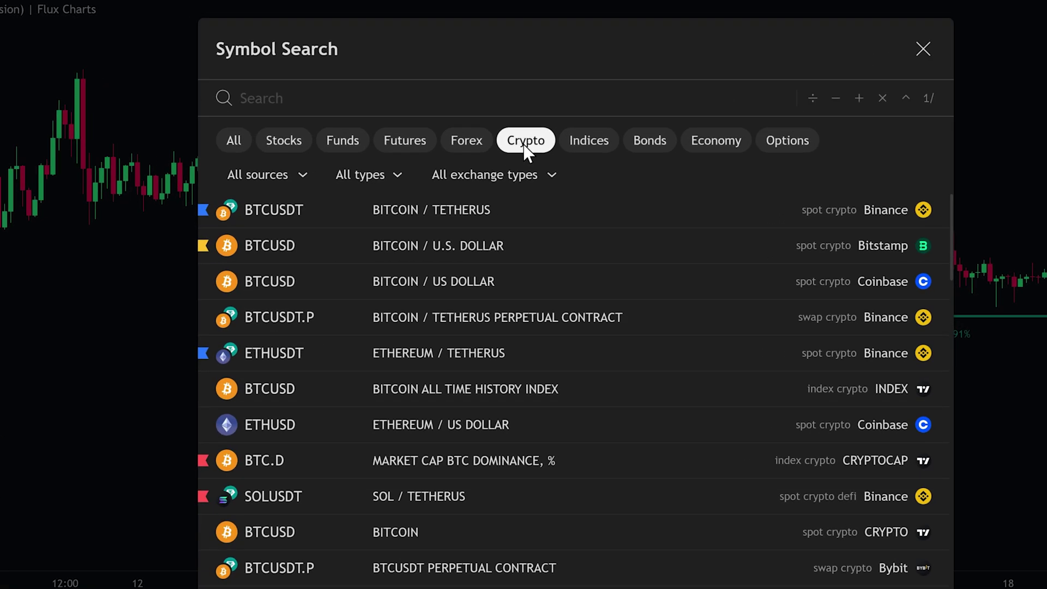
left_click(475, 139)
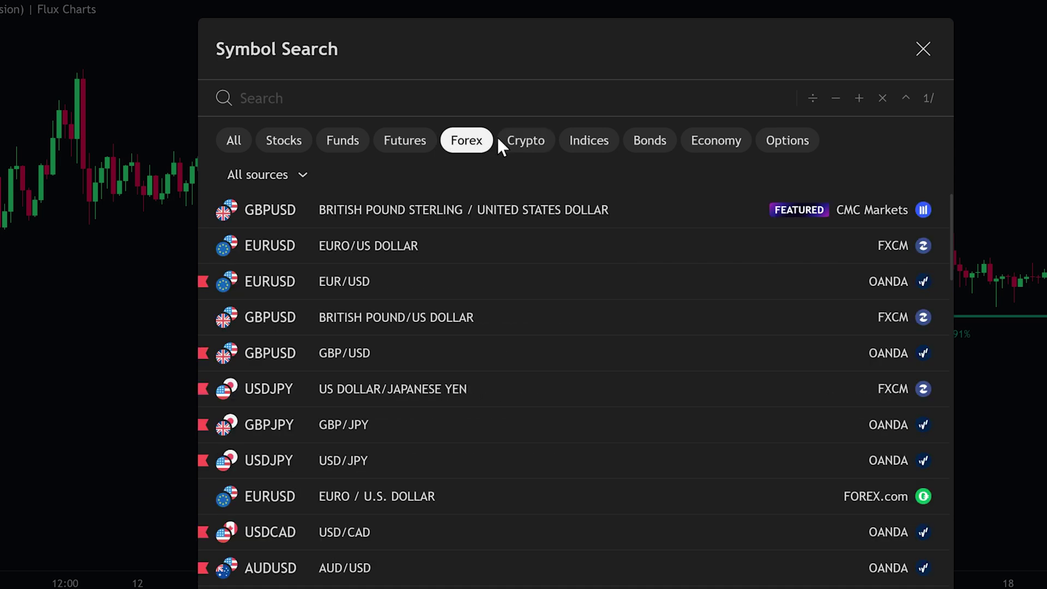
left_click(526, 143)
left_click(297, 143)
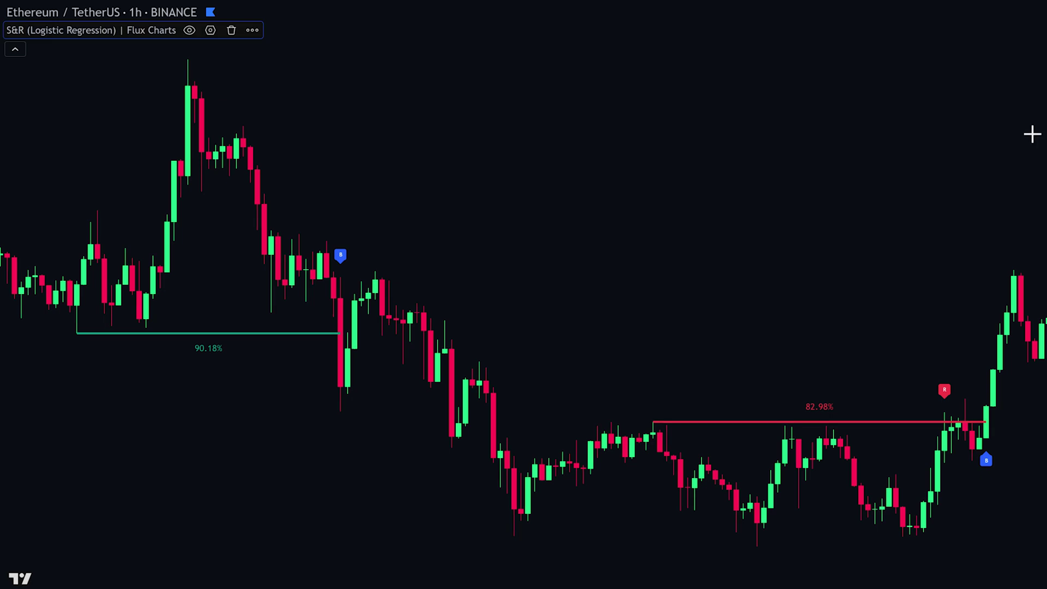
In the indicator's settings, set Pivot Length to 5.
left_click(210, 31)
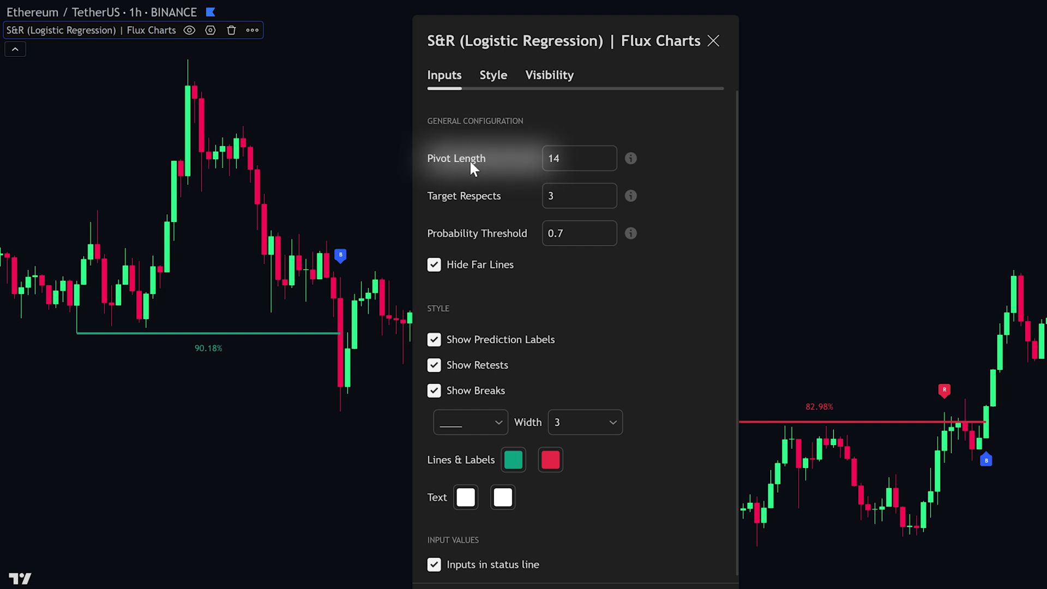
double_click(552, 164)
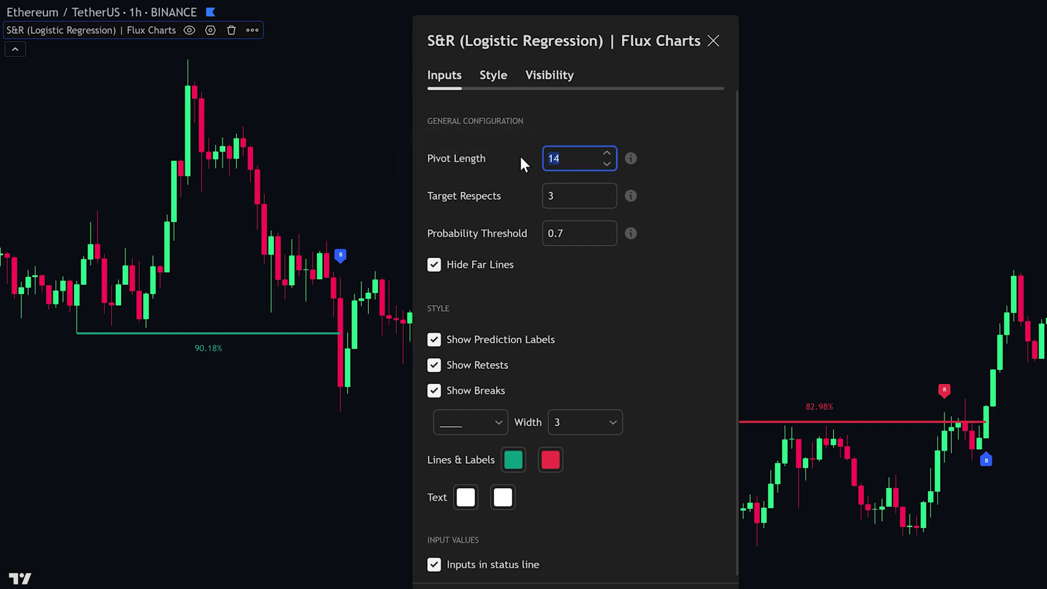
type("3")
type("25")
left_click(372, 153)
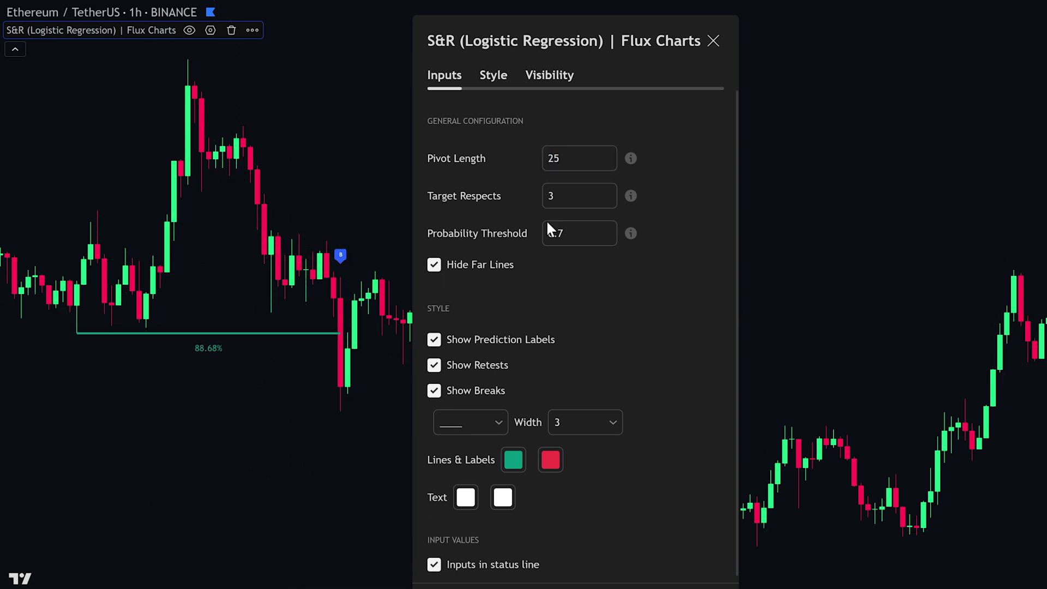
double_click(572, 153)
type("5")
left_click(666, 155)
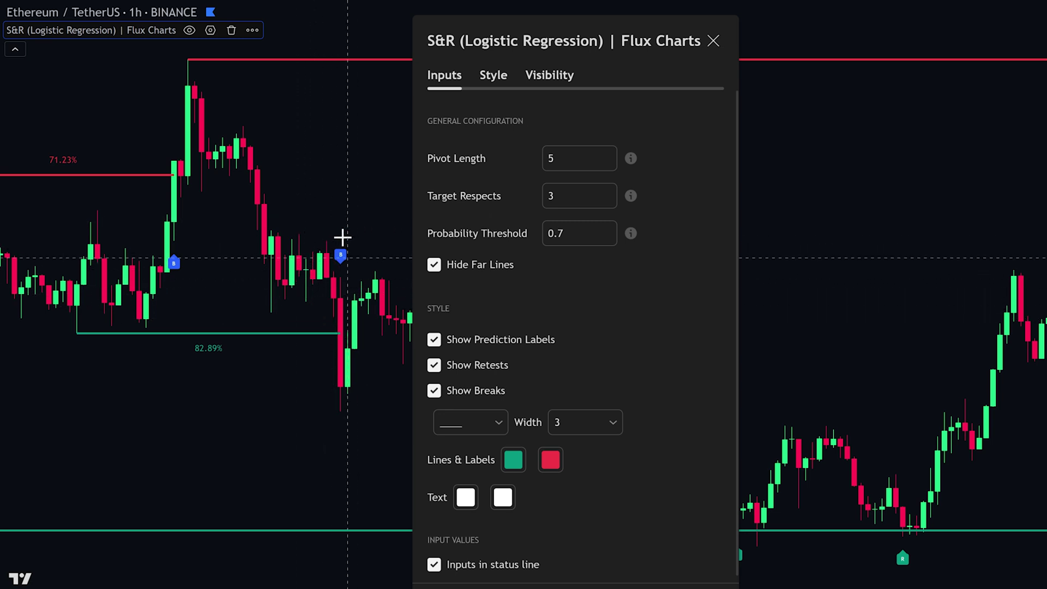
Edit Target Respects and set the Probability Threshold to 0.8.
left_click(532, 194)
left_click(655, 197)
left_click(567, 240)
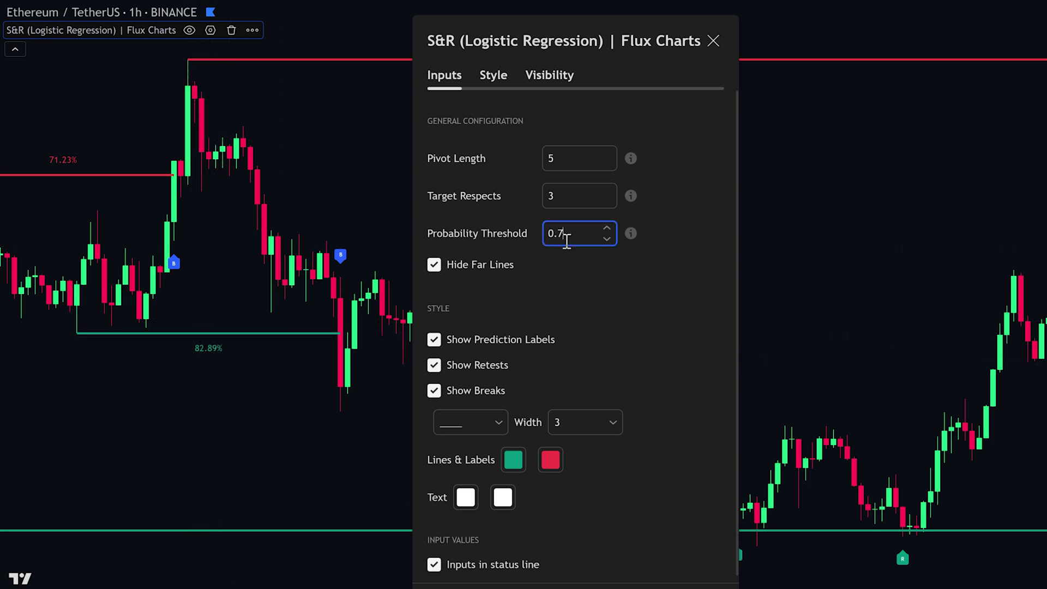
left_click(644, 251)
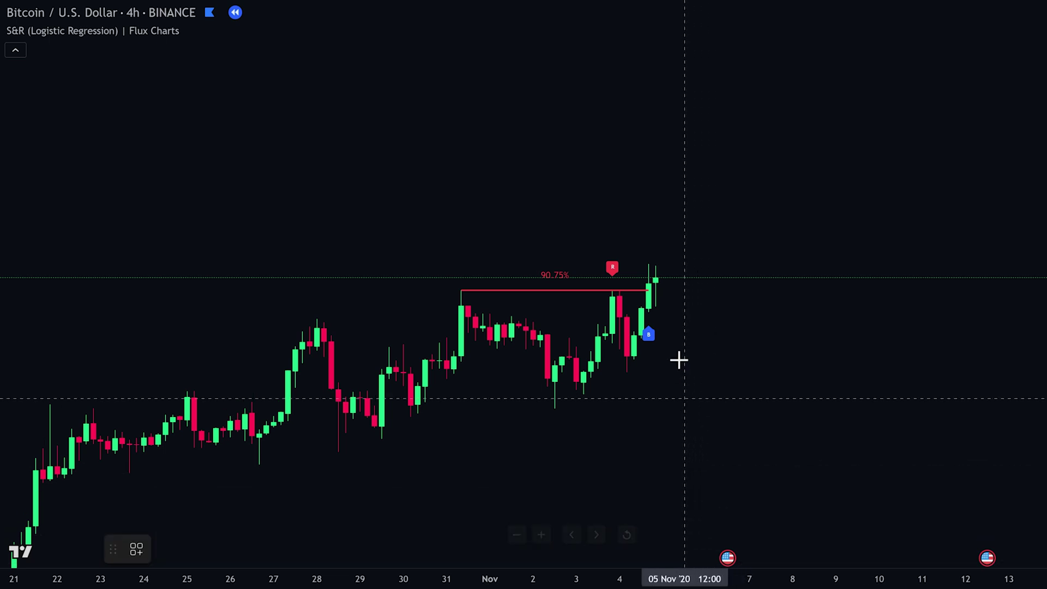
Place a long position at the Bitcoin breakout candle with the stop below it and a raised target.
left_click(656, 262)
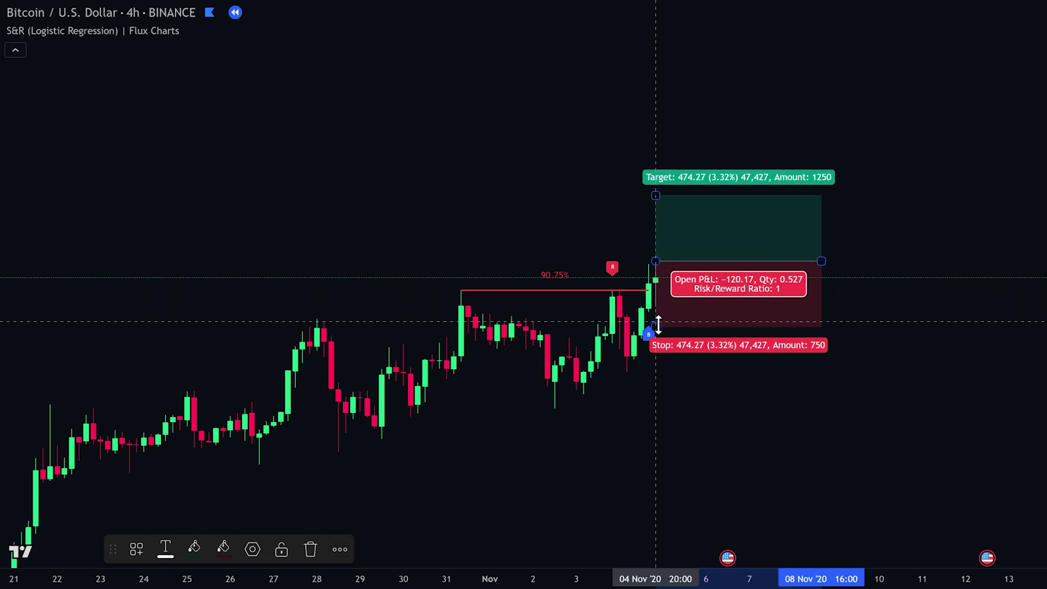
left_click_drag(658, 327, 662, 335)
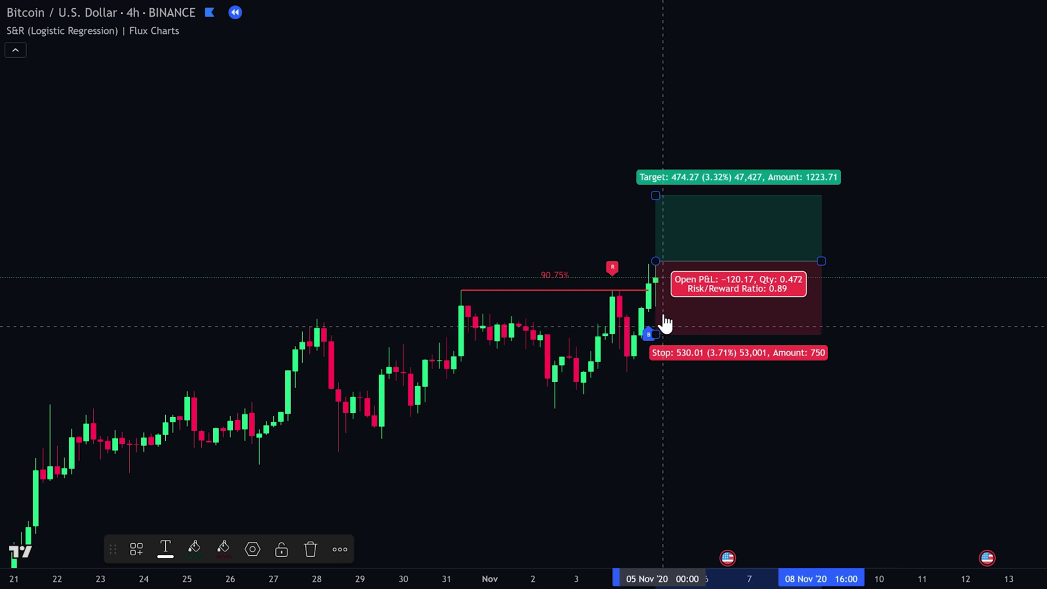
left_click_drag(661, 192, 666, 151)
left_click_drag(822, 262, 980, 261)
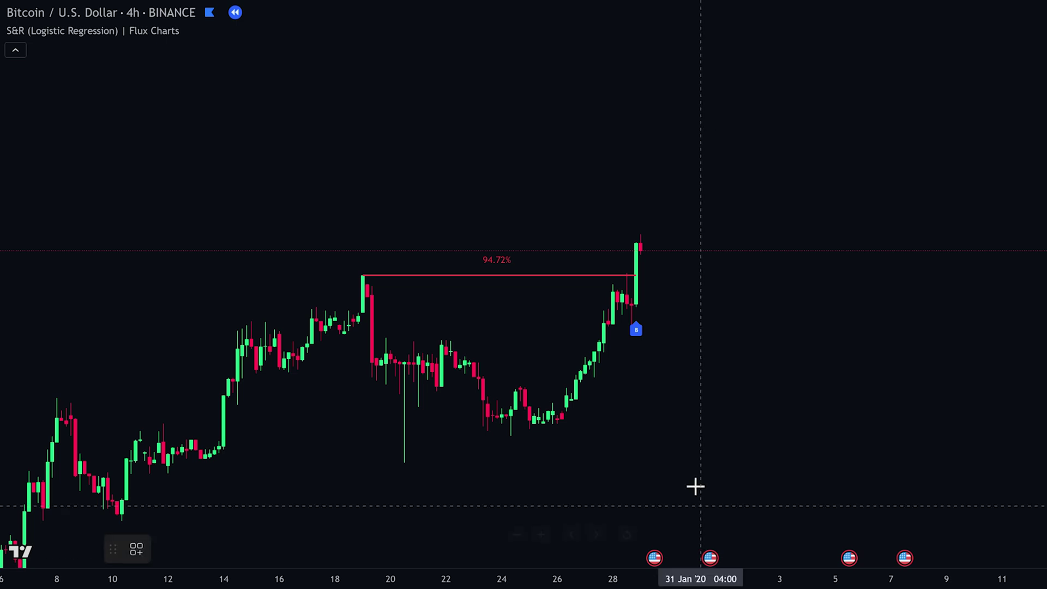
Redo the long with a lower stop and higher target for 1.51 risk/reward, extend it, and replay.
left_click(641, 240)
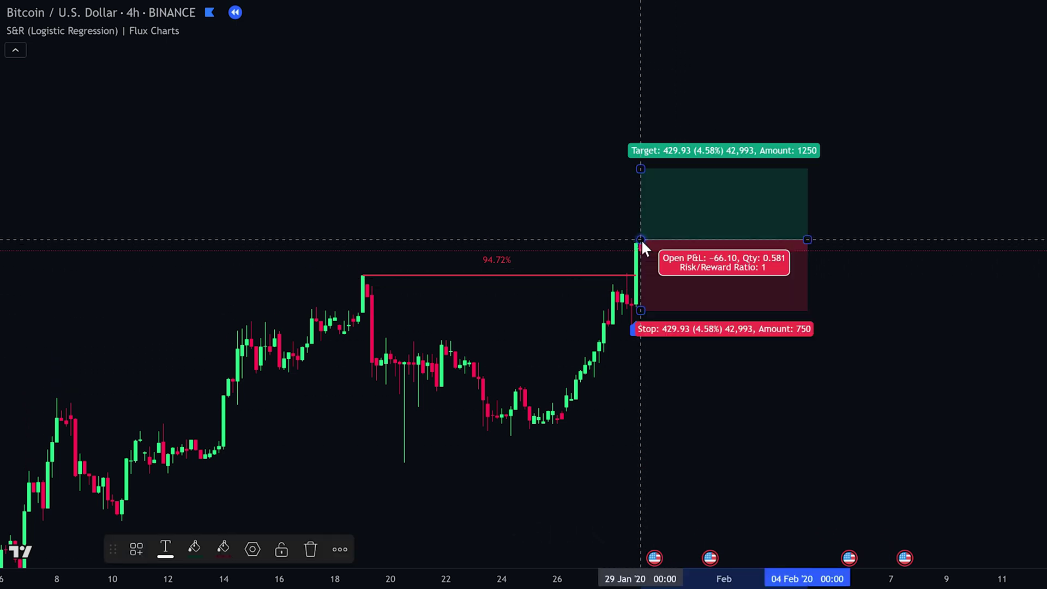
left_click_drag(641, 311, 647, 333)
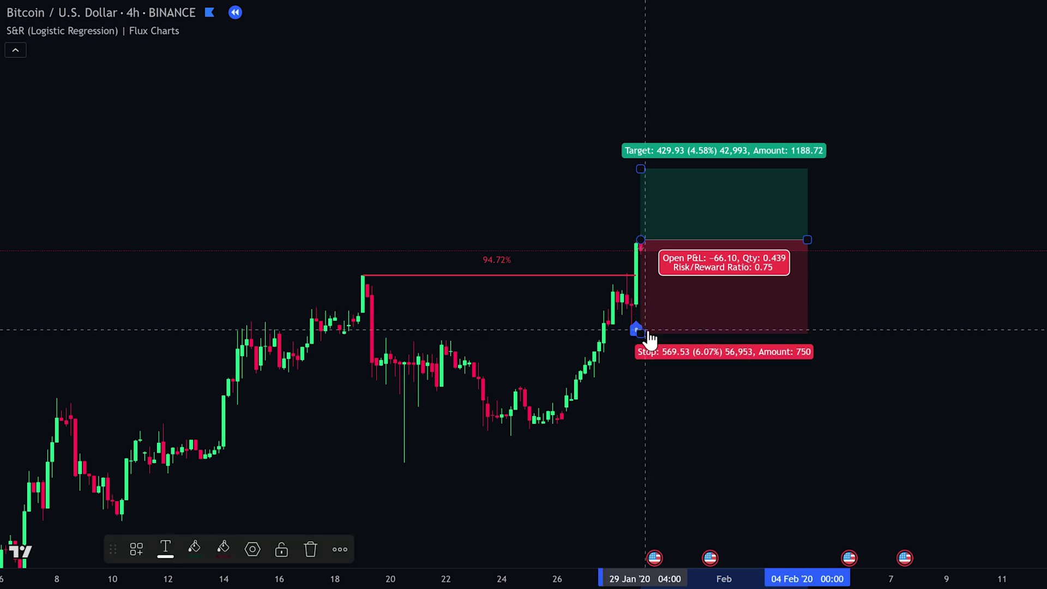
left_click_drag(640, 170, 662, 98)
left_click_drag(808, 239, 1044, 240)
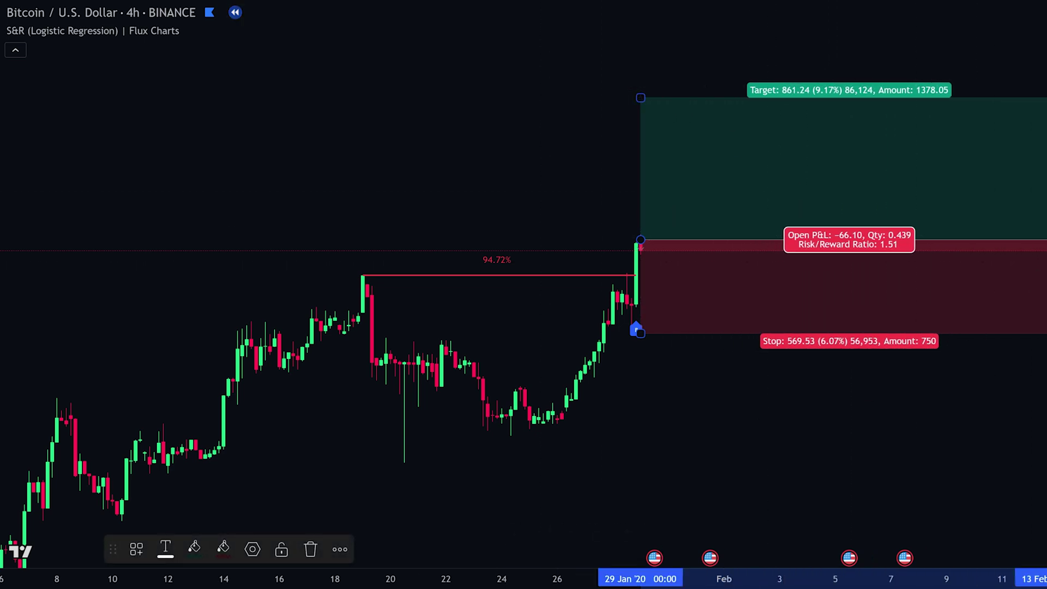
key("shift+Down")
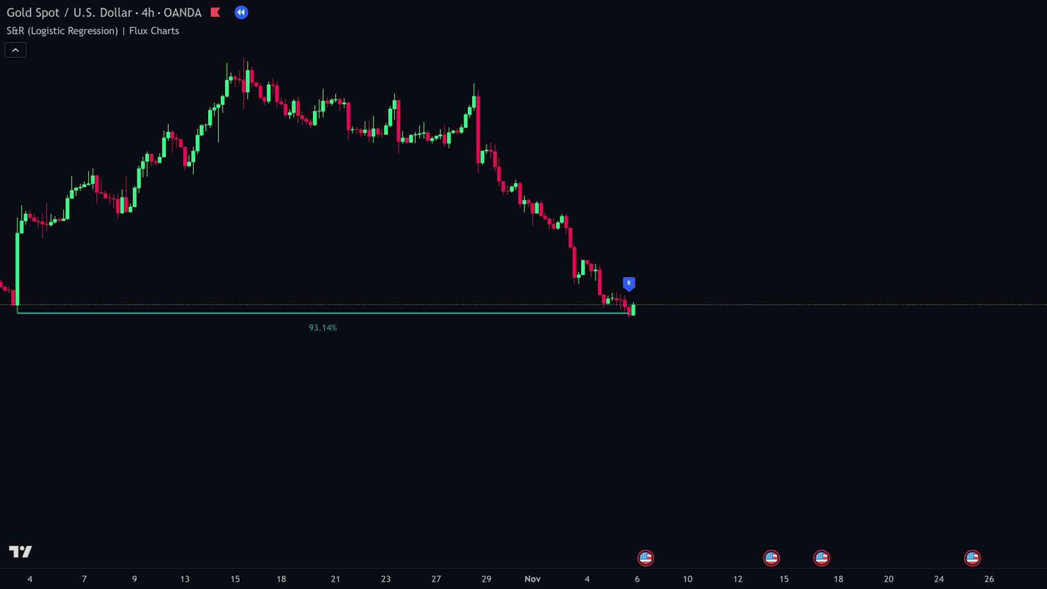
Short Gold at the last candle with a tighter stop and lower, wider target, then replay the bars.
left_click(633, 321)
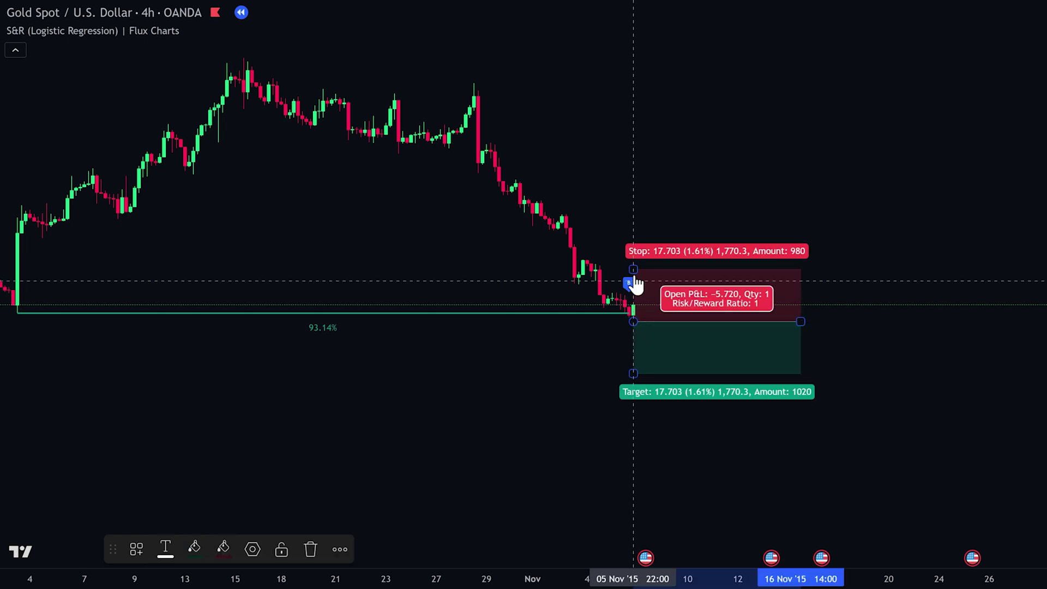
left_click_drag(634, 270, 632, 280)
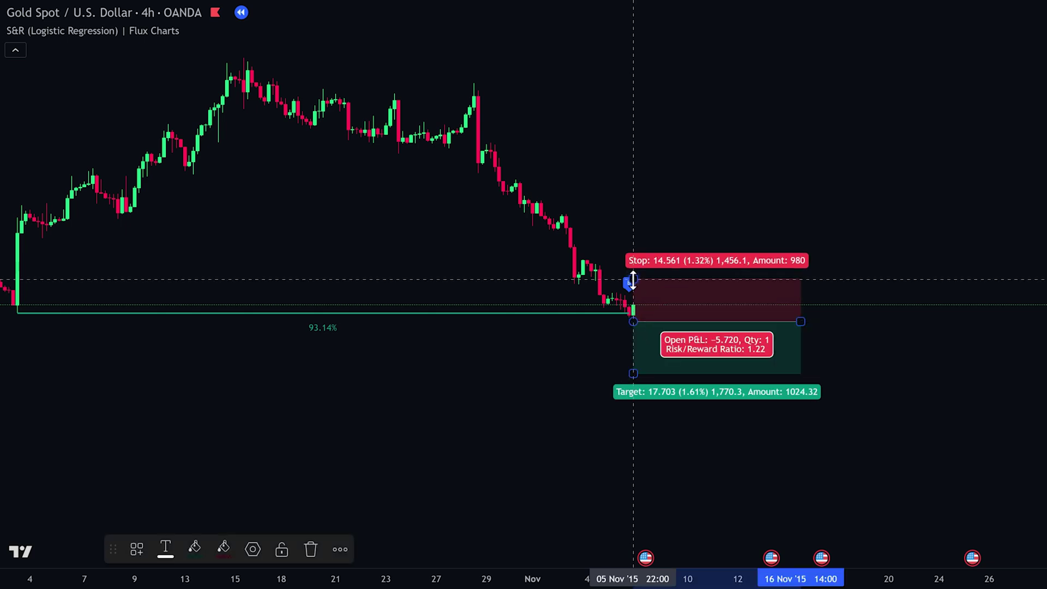
left_click_drag(634, 374, 642, 410)
left_click_drag(801, 322, 1042, 304)
key("shift+Down")
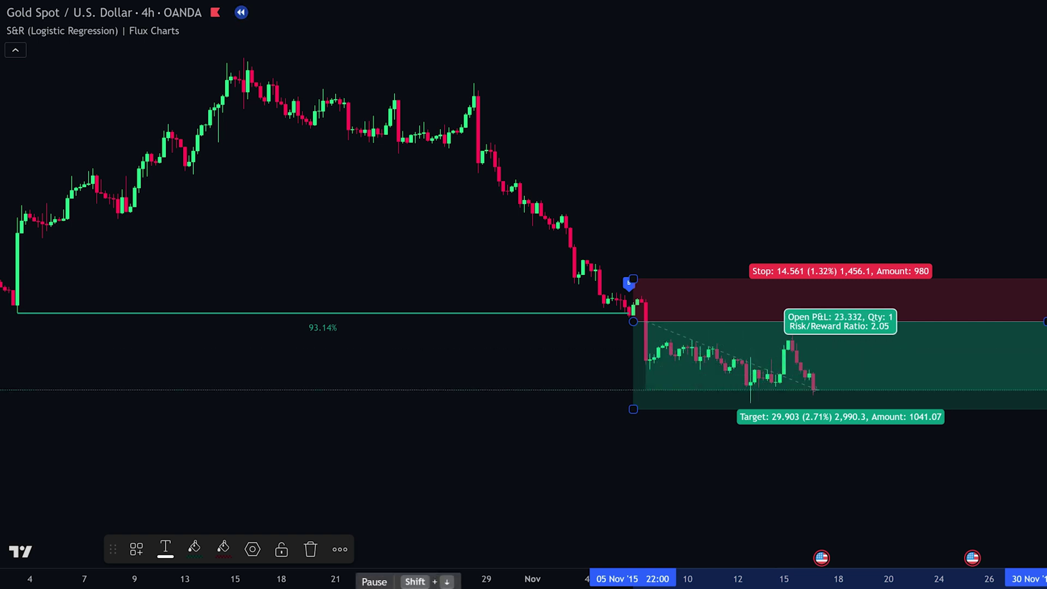
key("shift+Down")
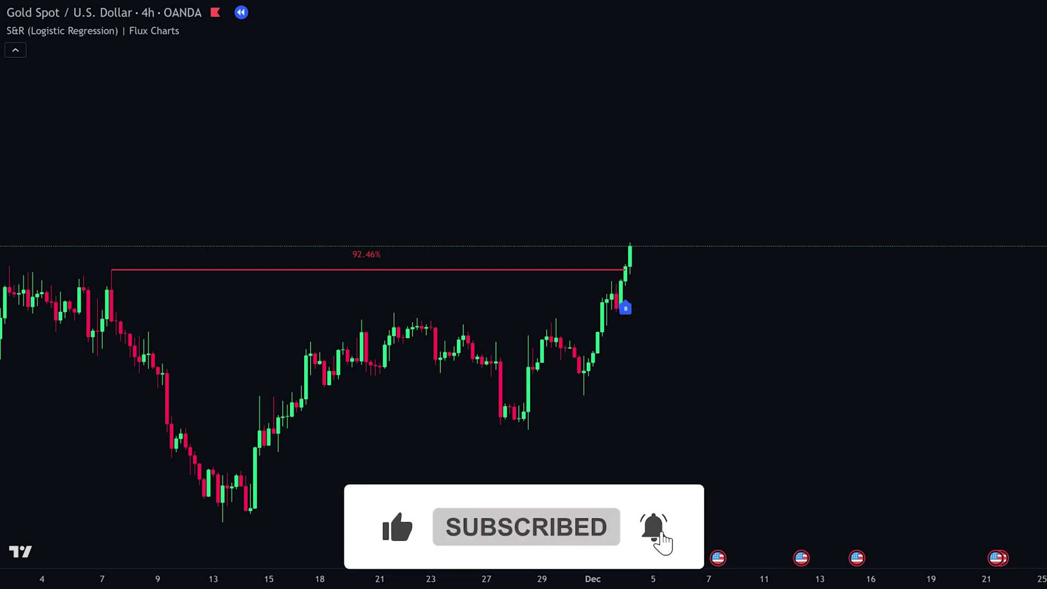
Go long at the Gold breakout, stop below the candles, target about twice the risk, then replay.
left_click(631, 246)
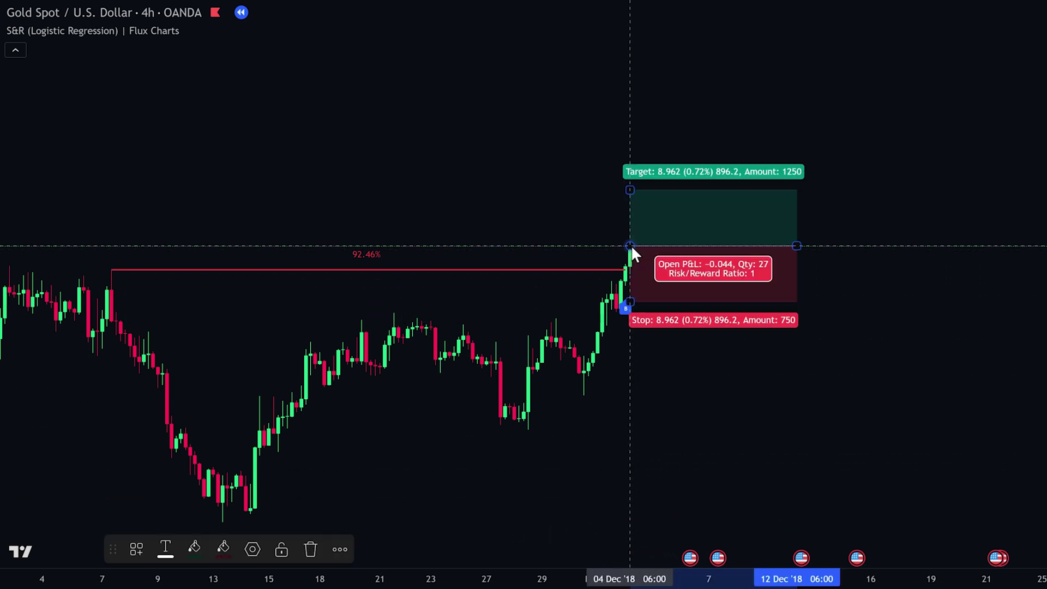
left_click_drag(630, 301, 634, 309)
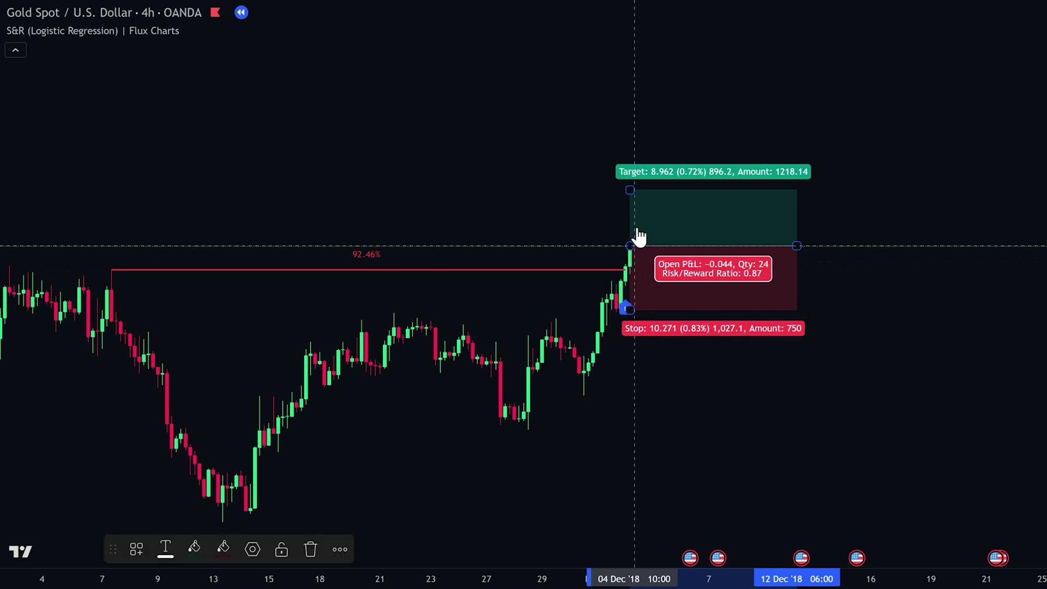
left_click_drag(630, 190, 634, 117)
left_click(848, 242)
key("shift+Down")
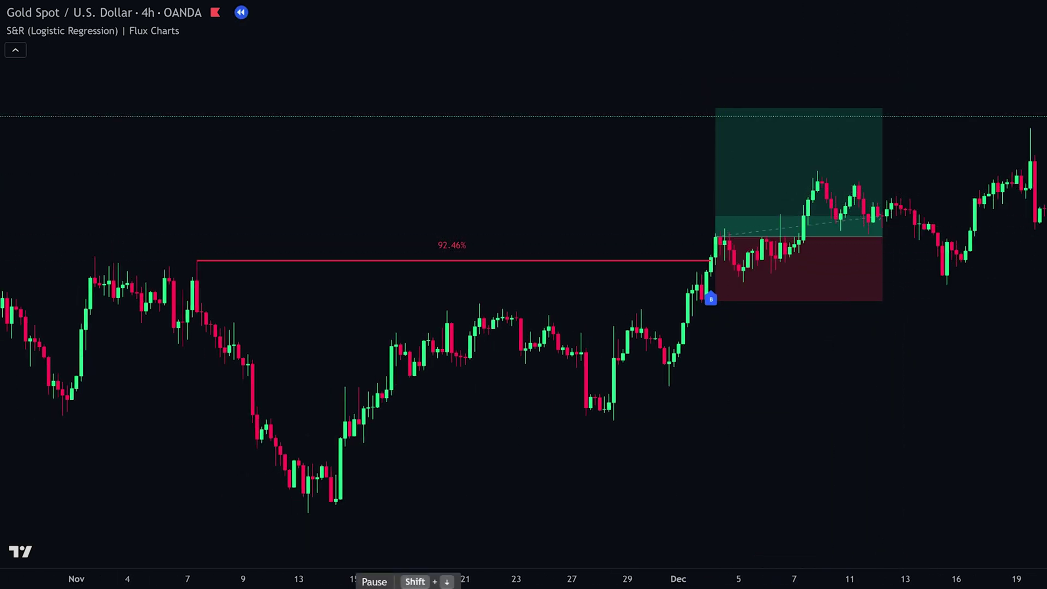
left_click(1031, 267)
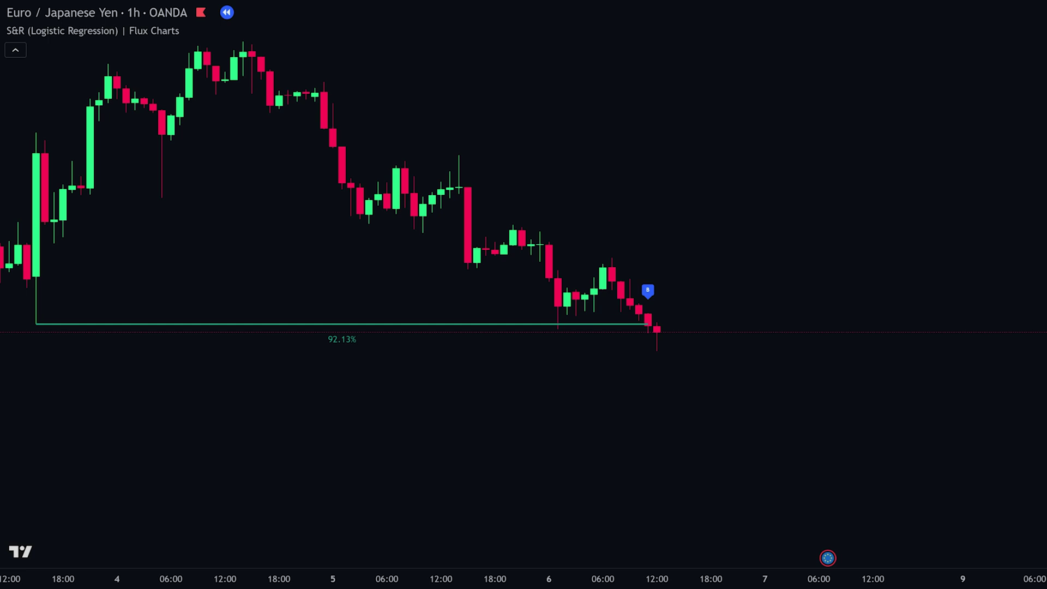
Short EUR/JPY at the breakdown with stop and target set to 2.08 risk/reward, then open symbol search.
left_click(658, 357)
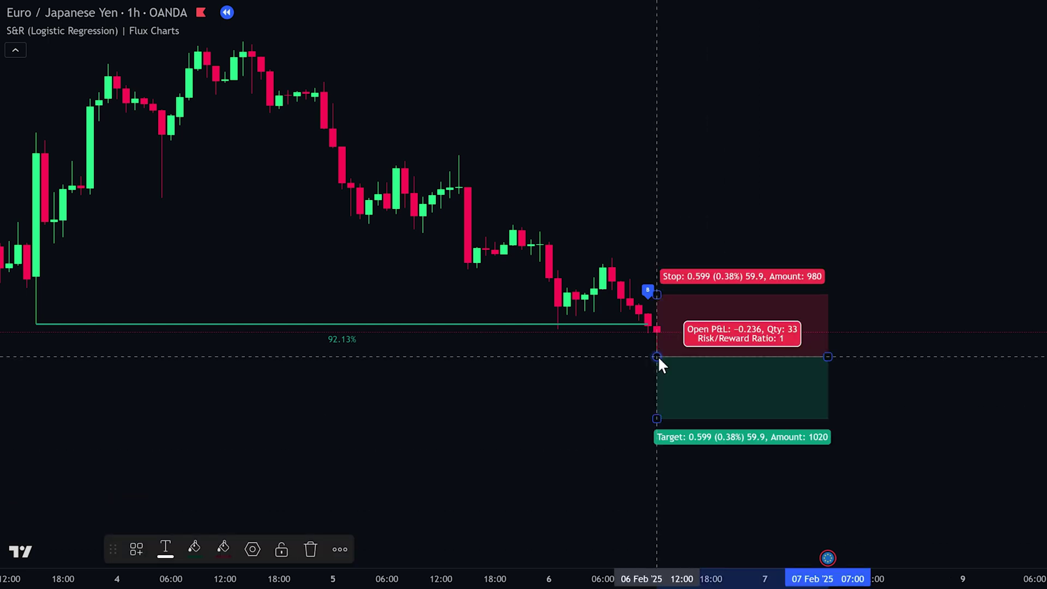
left_click_drag(657, 295, 657, 291)
left_click_drag(656, 419, 692, 494)
left_click_drag(828, 358, 1046, 359)
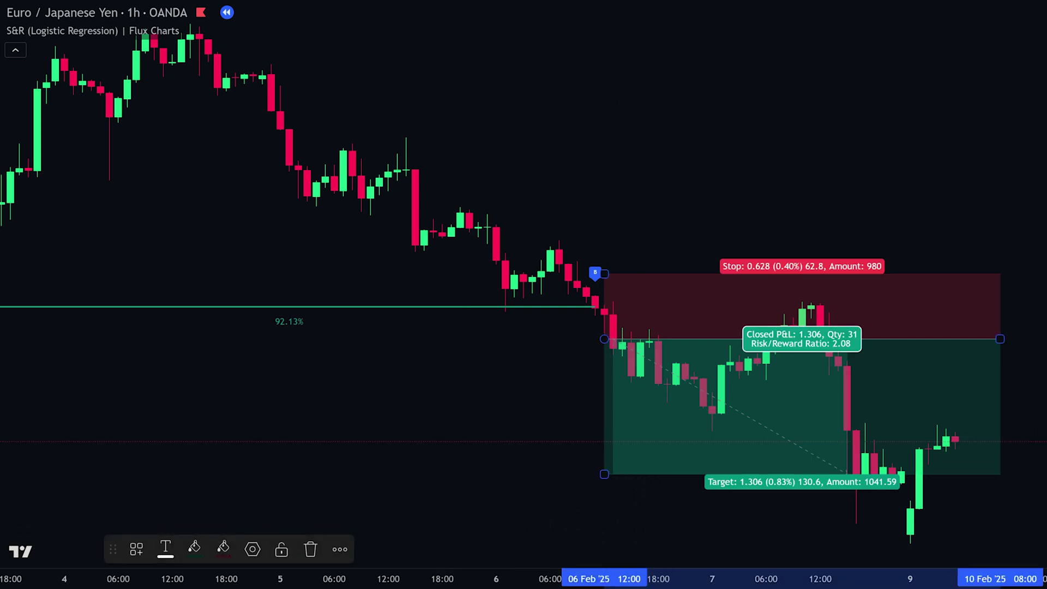
left_click(97, 12)
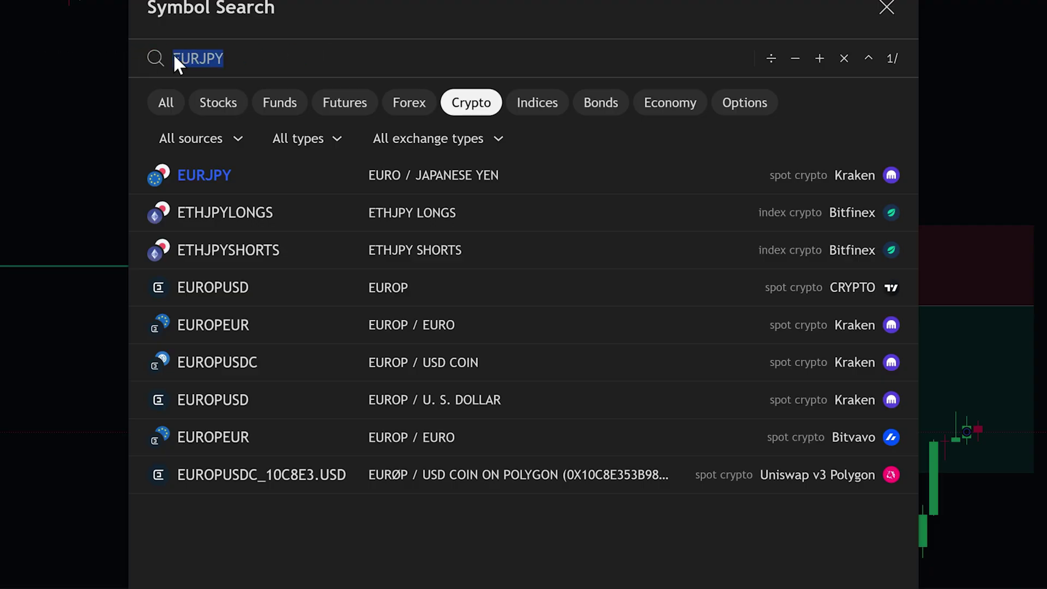
Clear the symbol search and load the Ethereum / TetherUS Binance chart.
key("BackSpace")
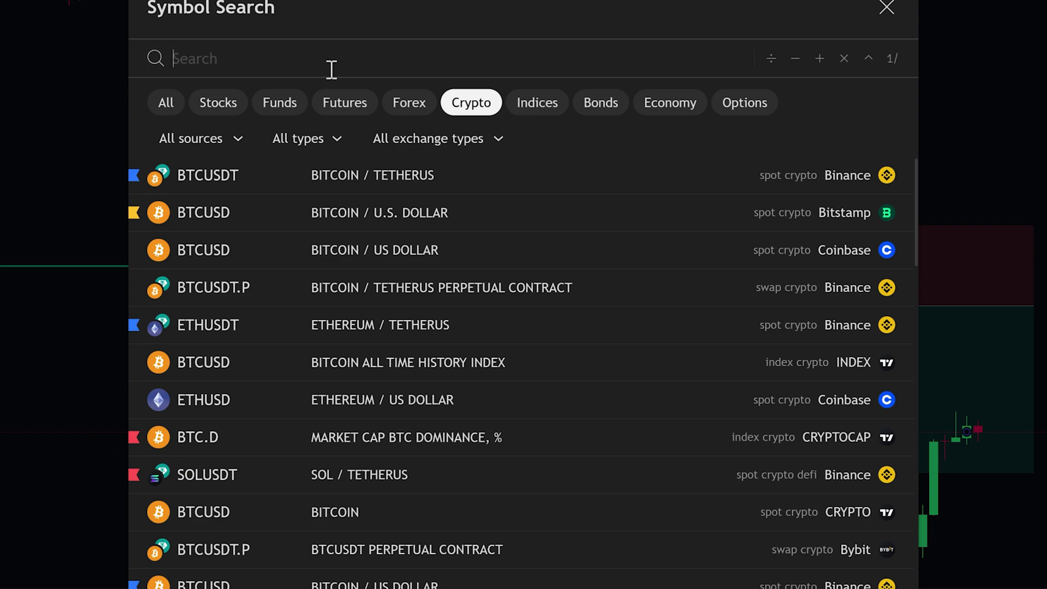
left_click(346, 331)
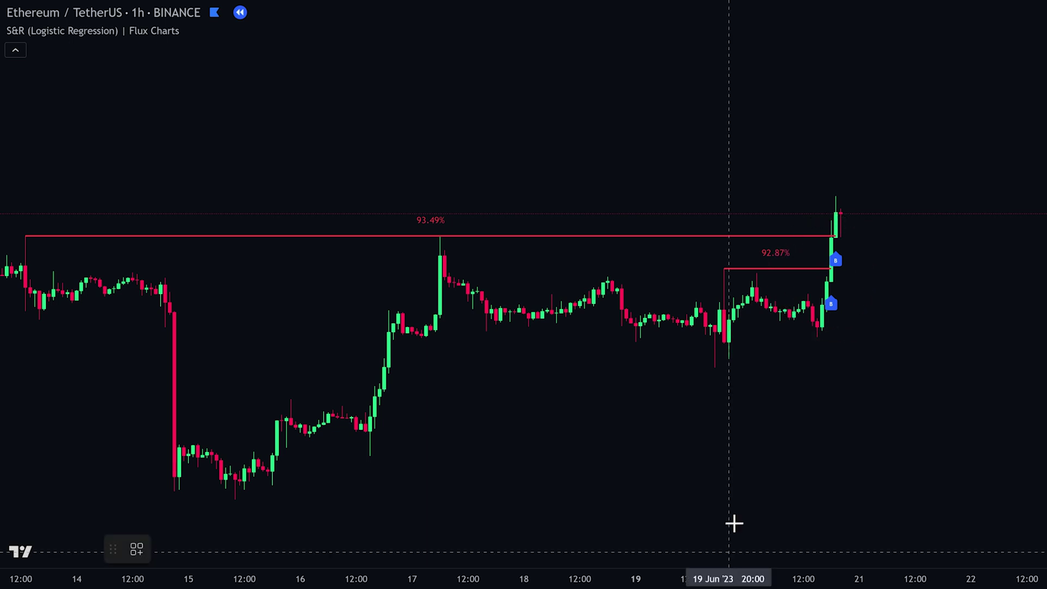
Go long at the Ethereum breakout, stop below the candle, 2.04 risk/reward target, with the box extended.
left_click(835, 201)
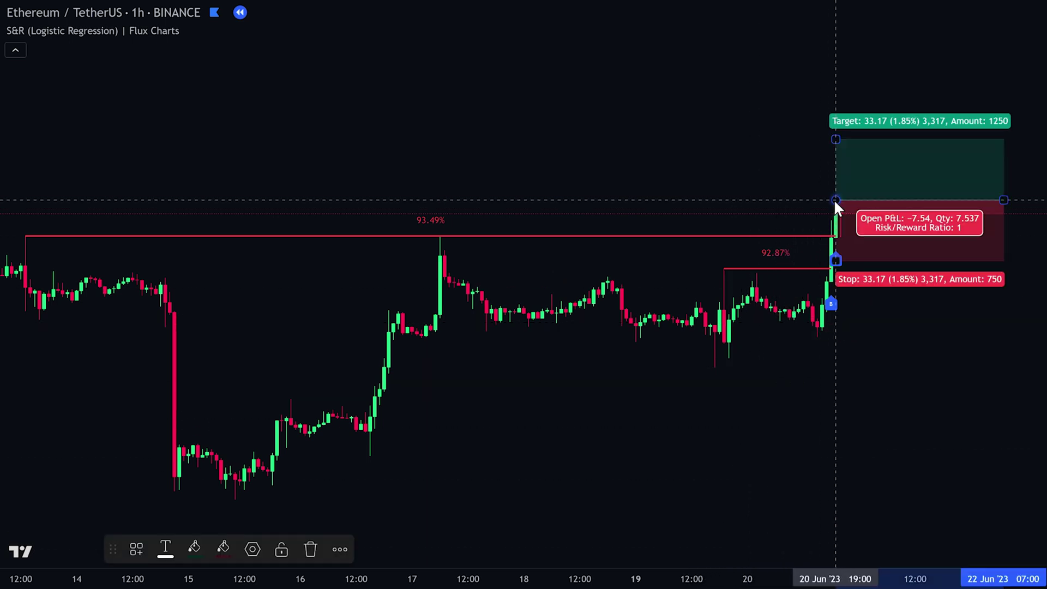
left_click_drag(836, 261, 844, 286)
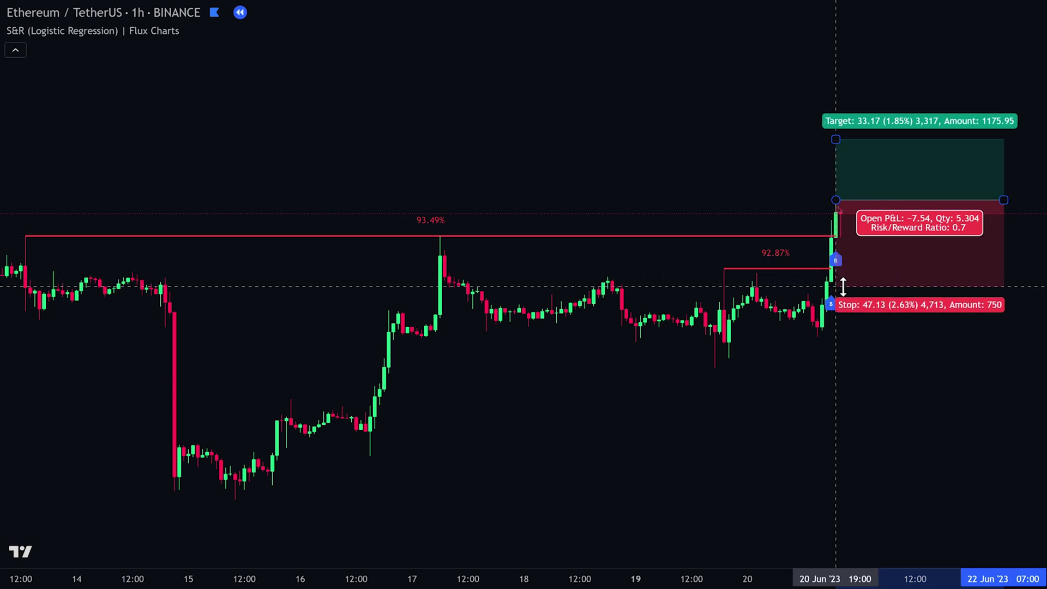
left_click_drag(835, 139, 848, 25)
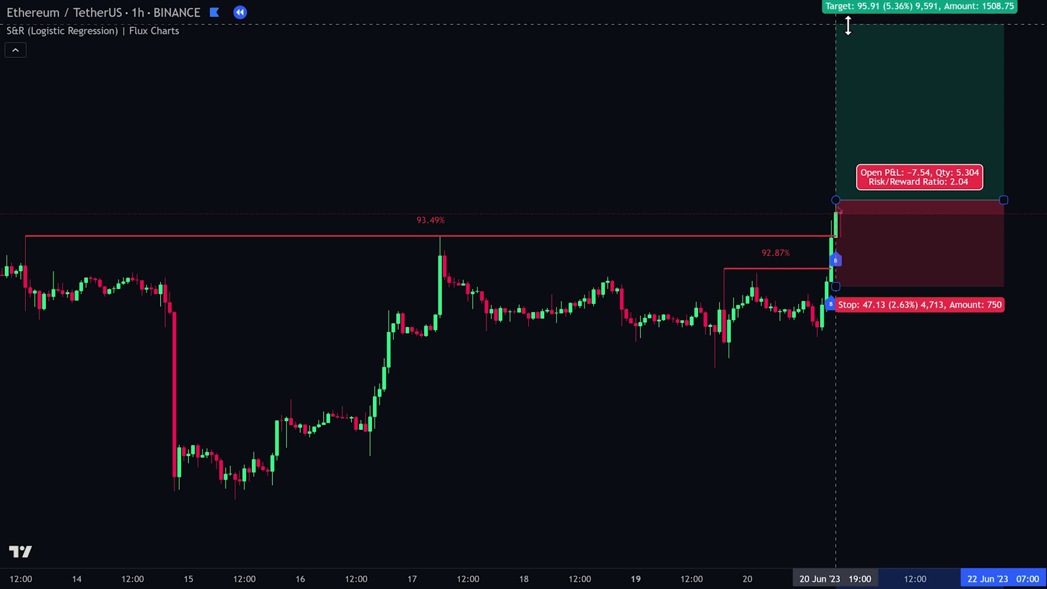
left_click_drag(1004, 200, 1046, 200)
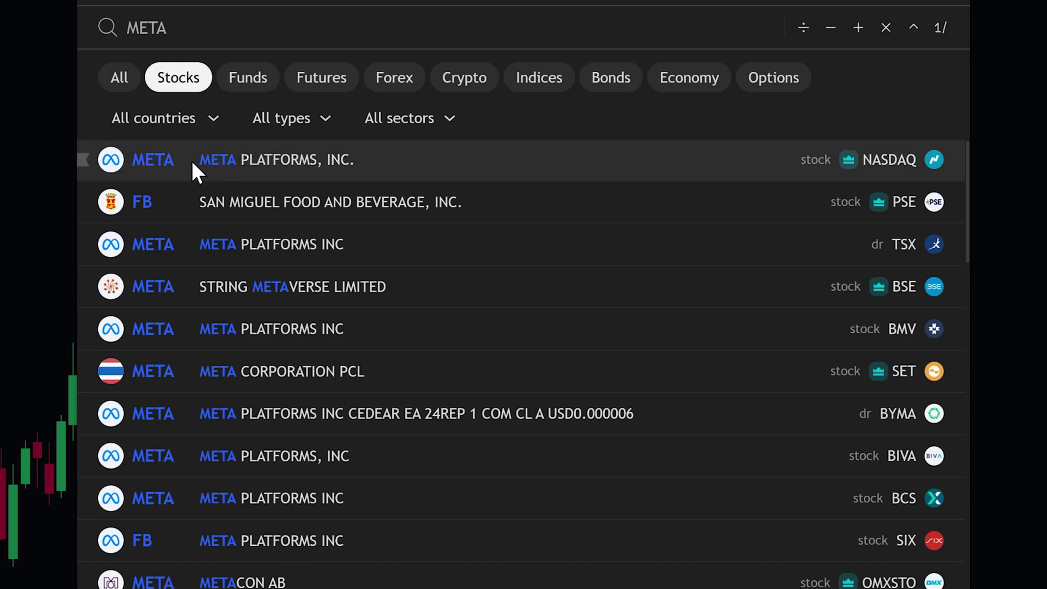
Load the Meta Platforms (META, NASDAQ) chart on the 1W timeframe from Symbol Search.
left_click(216, 165)
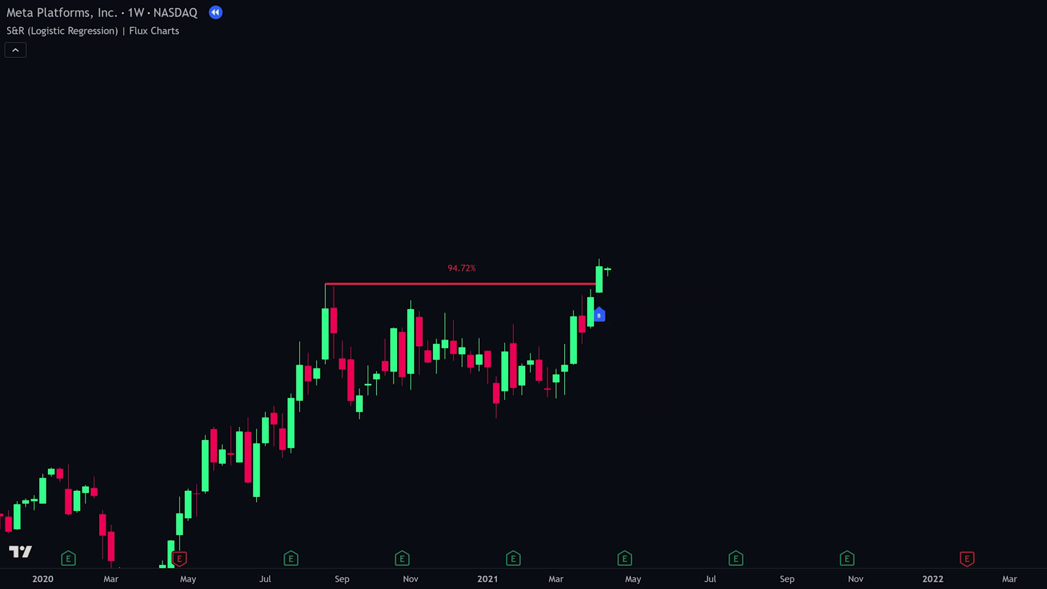
Place a long position on the last Meta candle with stop 29.99 and target 60.65 (2.02 R/R), widened rightward.
left_click(607, 257)
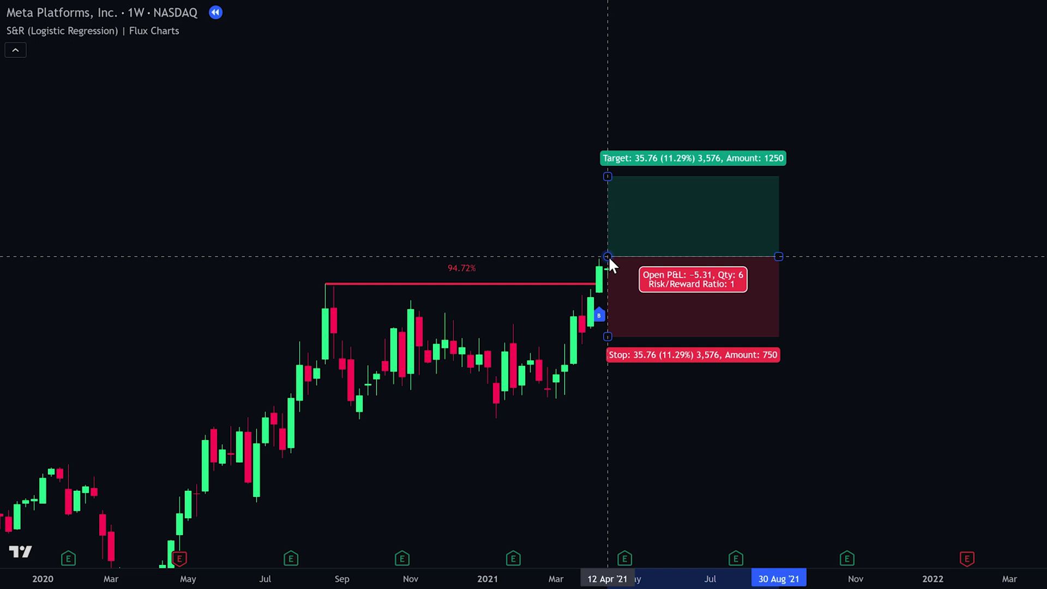
left_click_drag(607, 336, 607, 323)
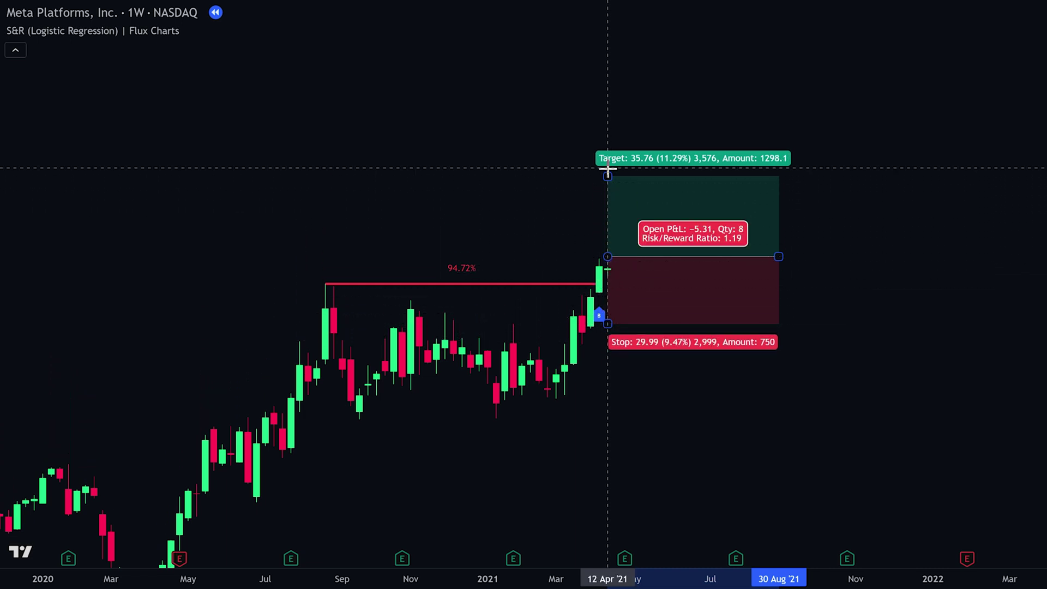
left_click_drag(607, 176, 616, 121)
left_click_drag(780, 257, 907, 257)
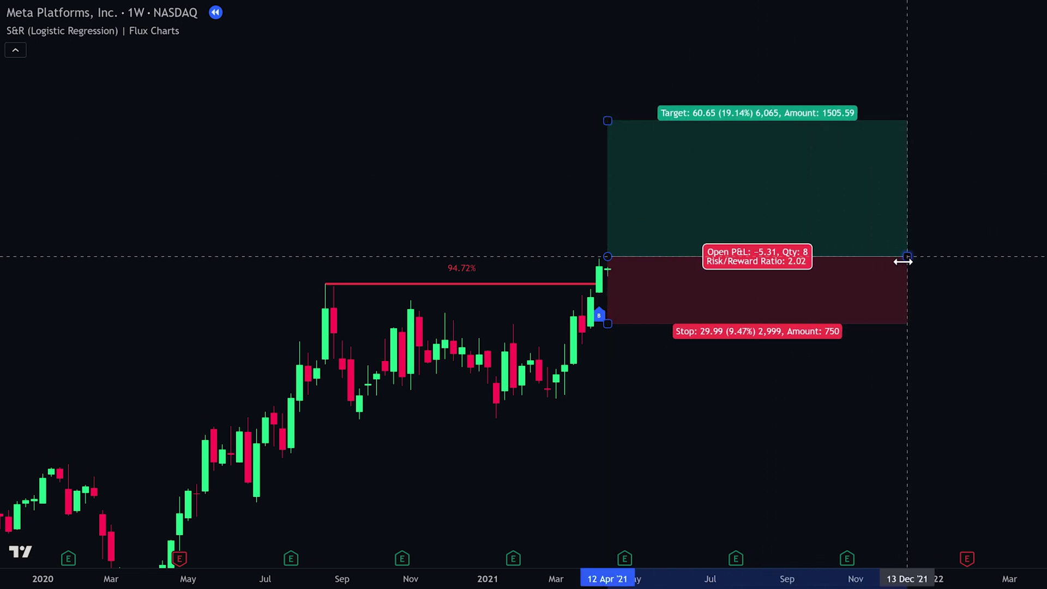